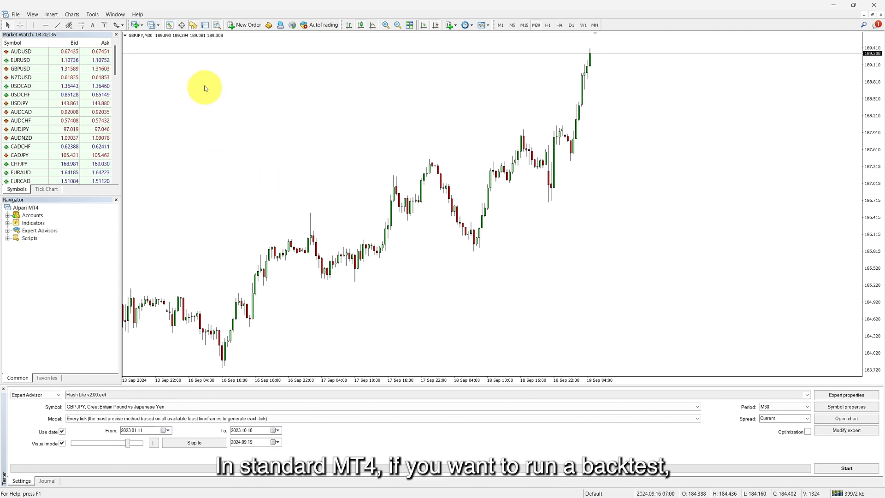
Open the Strategy Tester and check the available Expert Advisors, keeping Flash Lite v2.00.ex4 selected
click(216, 26)
click(216, 26)
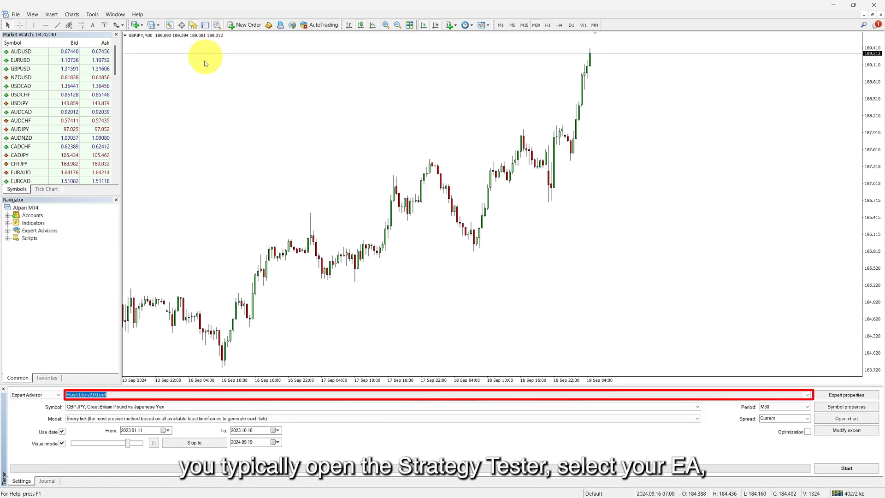
click(805, 394)
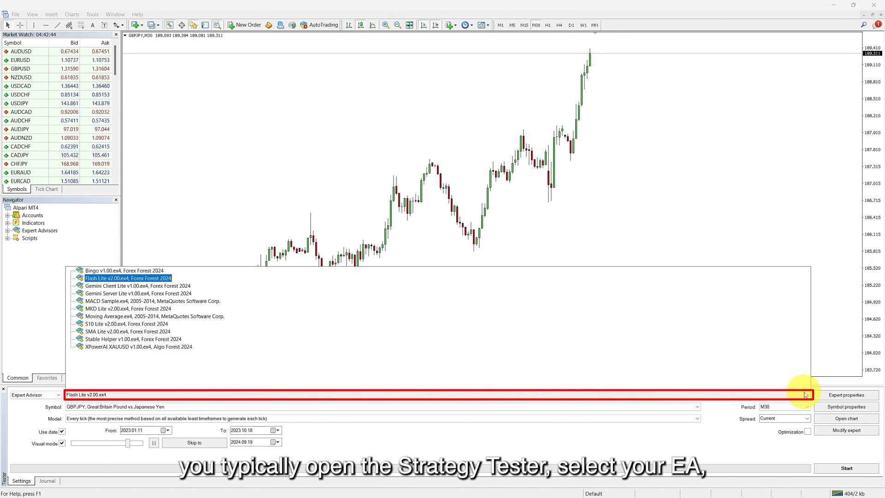
click(805, 395)
Review the available symbols and periods and the input parameters of the Flash Lite v2.00 expert
click(697, 406)
click(697, 406)
click(806, 407)
click(807, 407)
click(828, 396)
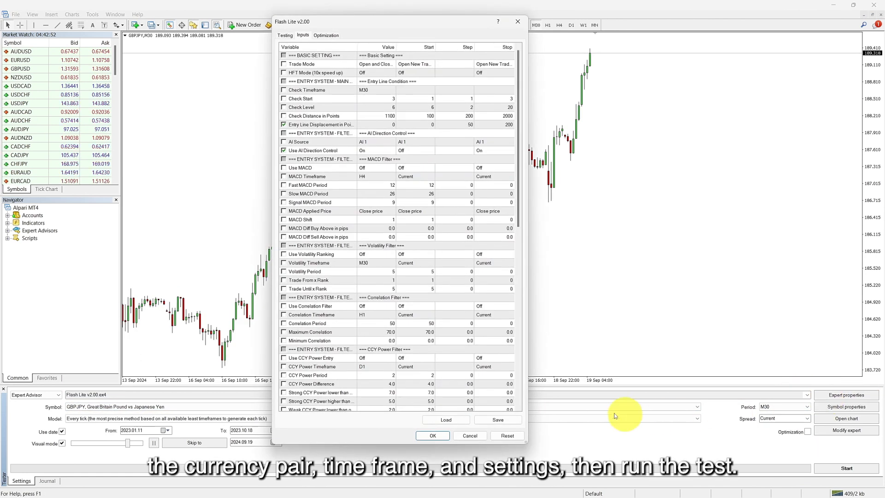
click(432, 435)
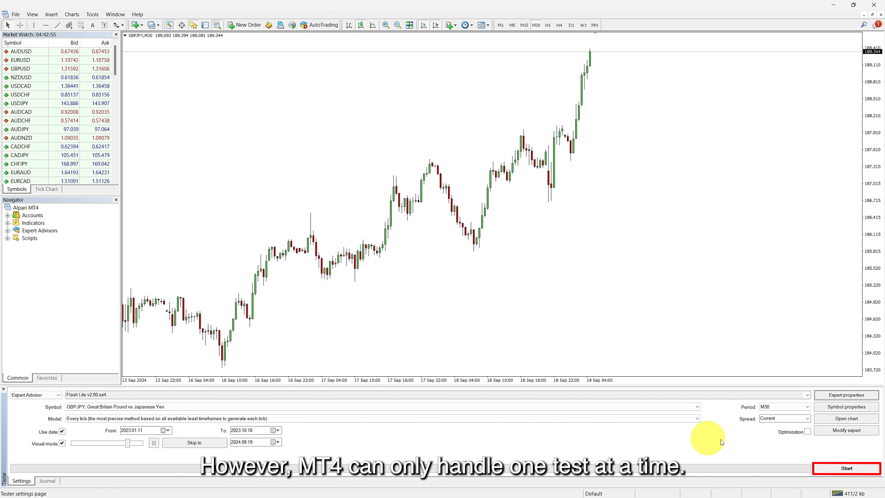
Start the visual backtest of Flash Lite v2.00 on GBPJPY M30 and raise its playback speed to the maximum
click(848, 468)
drag(128, 443, 144, 446)
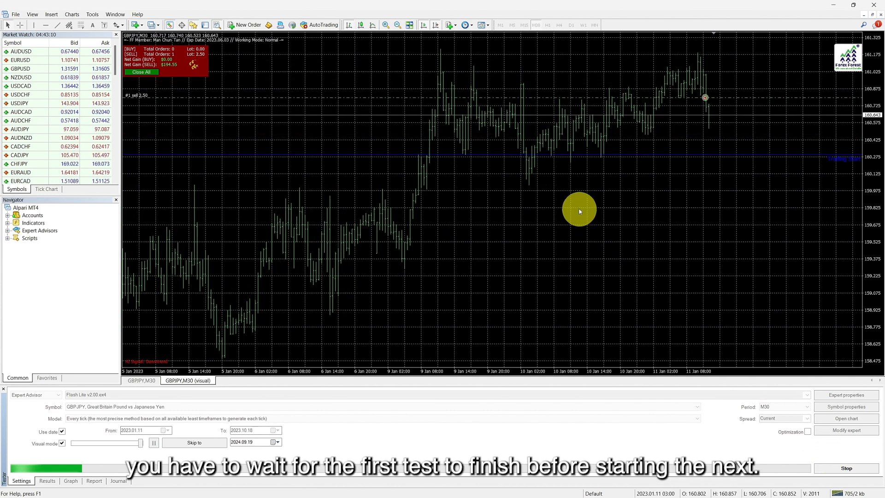
Apply a saved chart template to the running GBPJPY M30 visual backtest chart
right_click(560, 198)
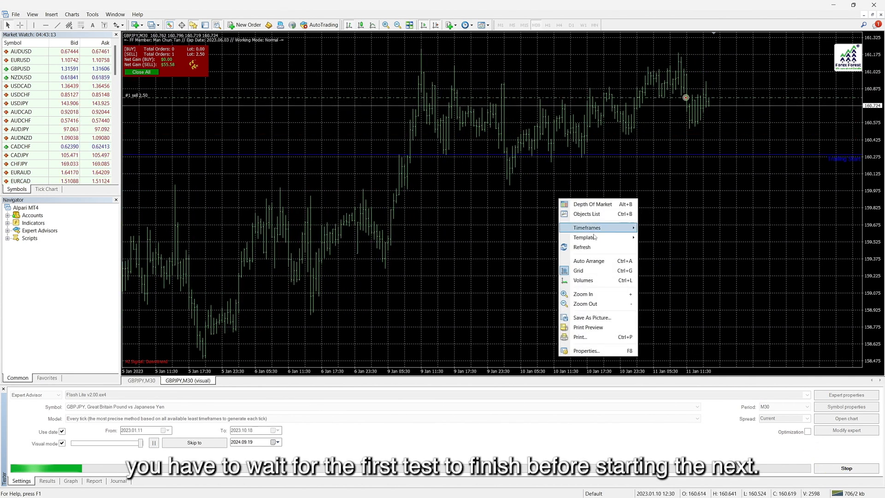
mouse_move(599, 232)
click(649, 273)
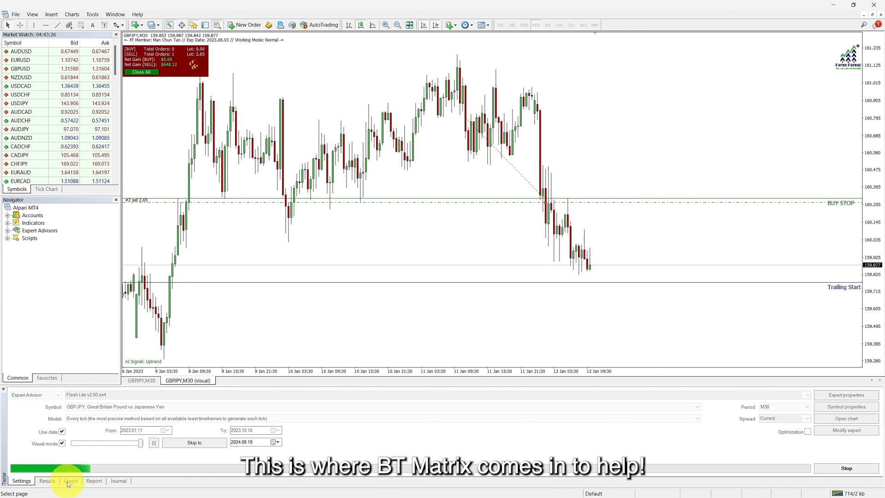
Examine the order results of the running backtest and return to the tester settings
click(49, 481)
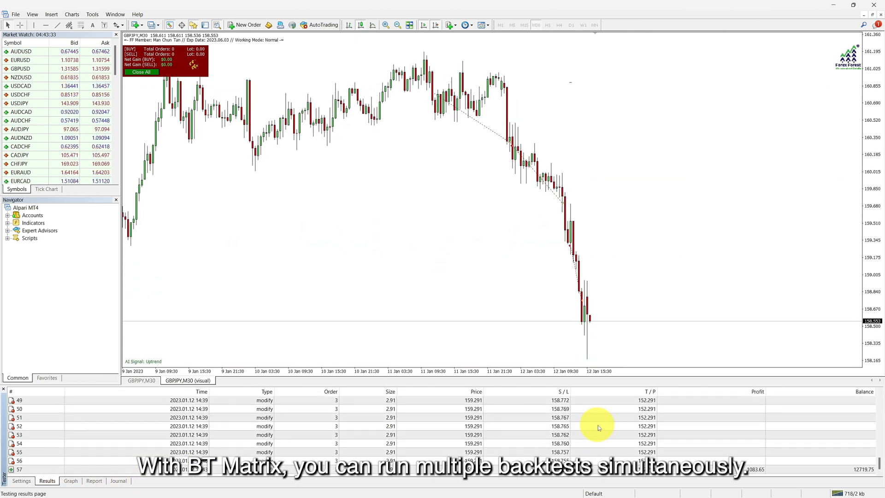
click(22, 480)
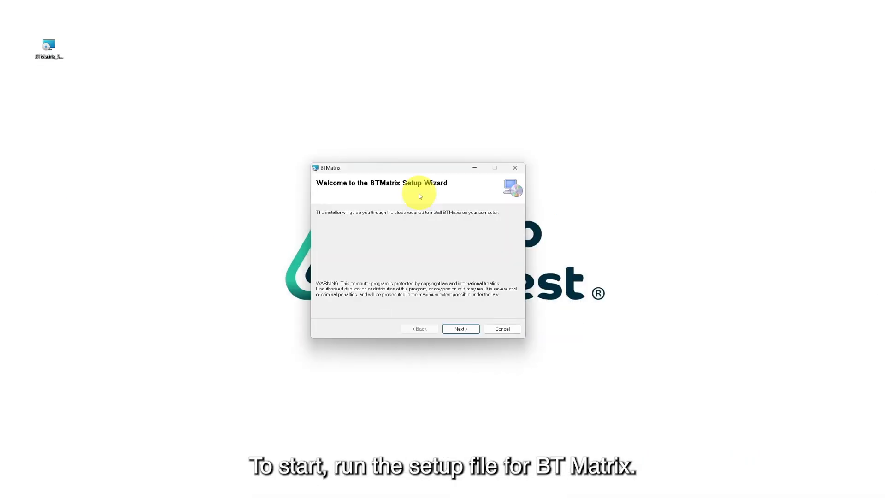
Install BTMatrix with its setup wizard, accepting the license agreement and the remaining default options
click(459, 328)
click(405, 311)
drag(517, 250, 517, 290)
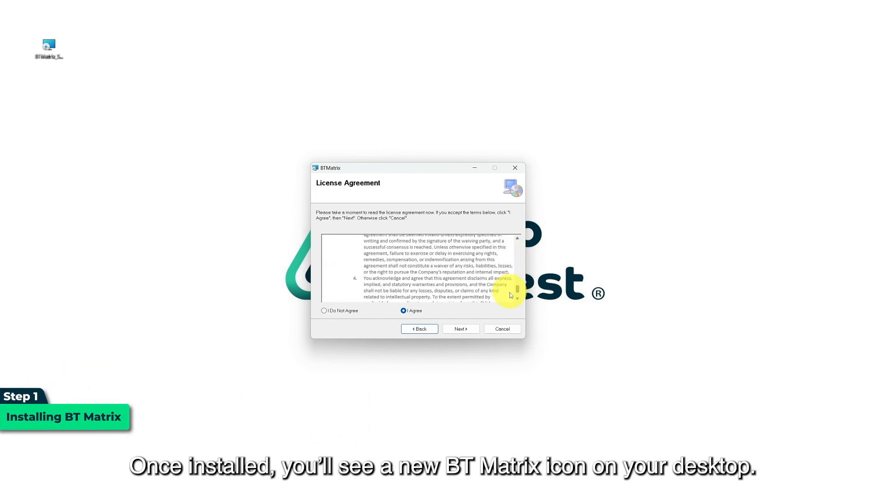
click(463, 329)
click(463, 330)
click(464, 329)
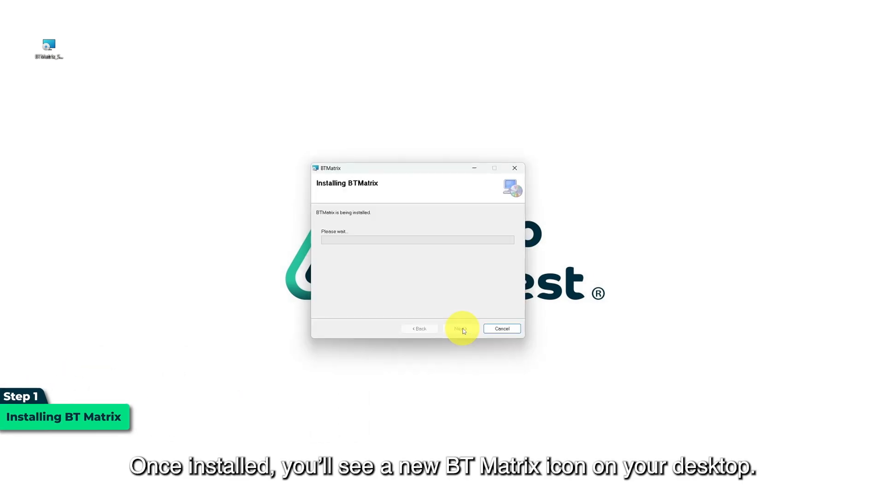
click(456, 329)
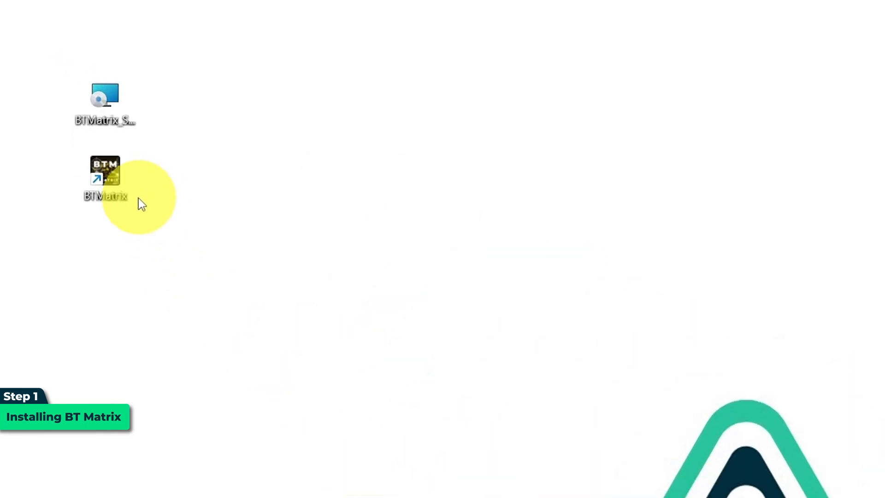
Launch BTMatrix from the desktop and make the Mother MT4 from the existing MT4-2 terminal
double_click(56, 87)
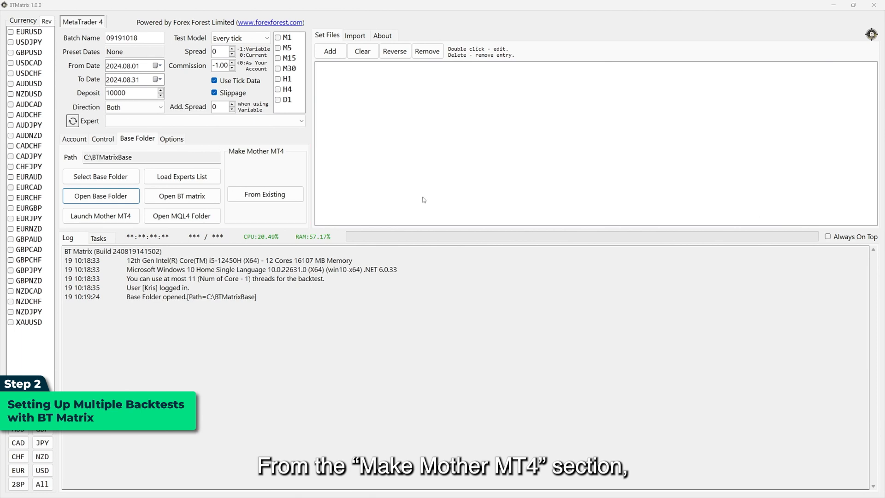
click(265, 194)
click(329, 200)
click(563, 323)
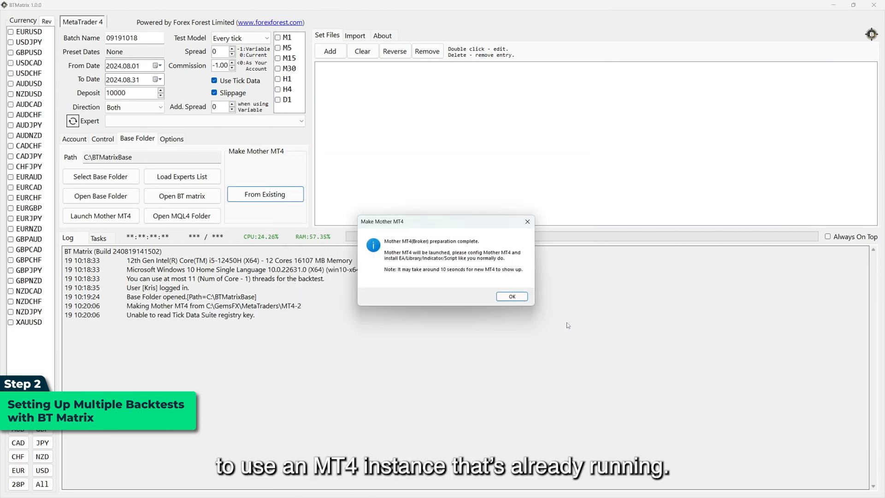
click(518, 297)
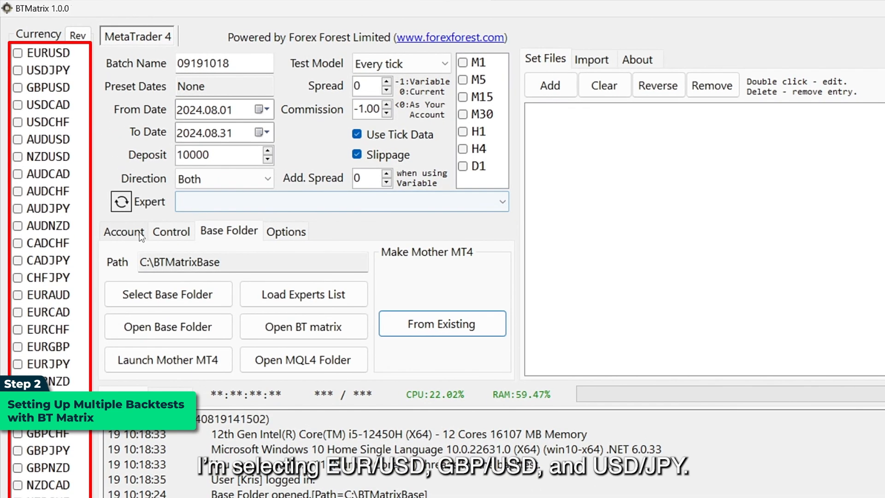
Select the EURUSD, USDJPY and GBPUSD pairs and the M30 and H1 timeframes for the backtests
click(20, 54)
click(21, 72)
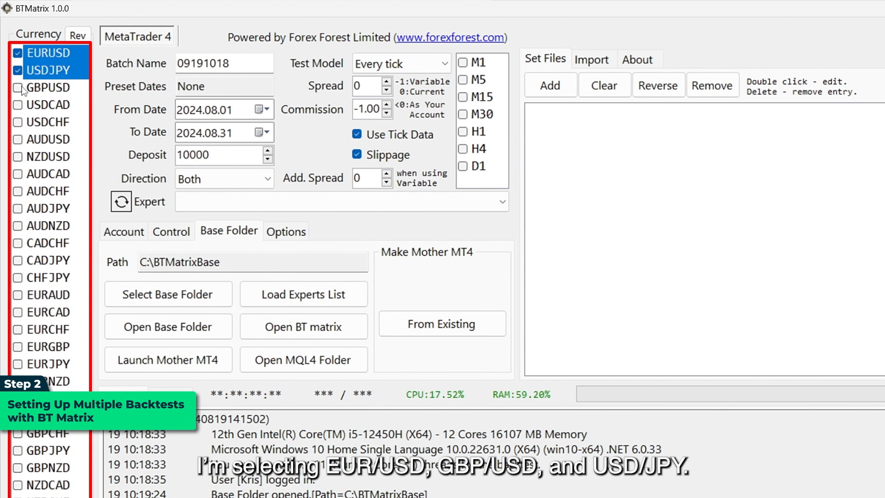
click(24, 89)
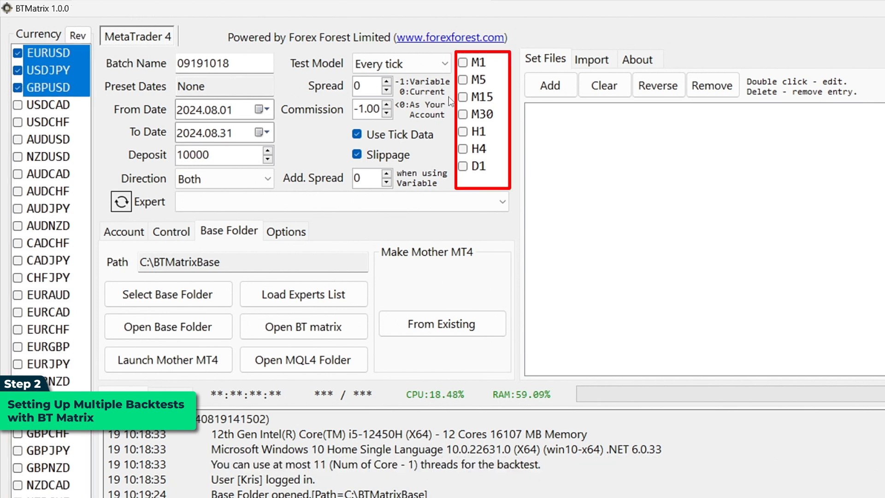
click(465, 115)
click(464, 132)
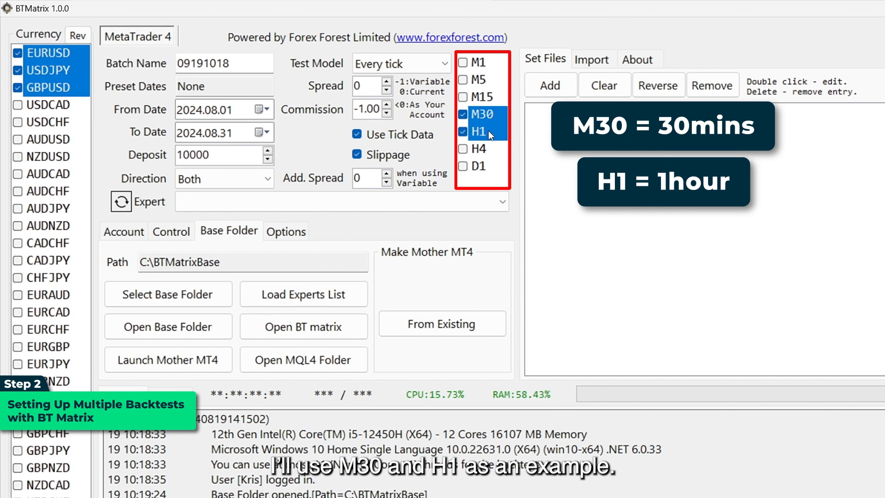
Choose Flash Lite v2.00 as the expert and set the backtest start date to 2024.07.01
click(230, 202)
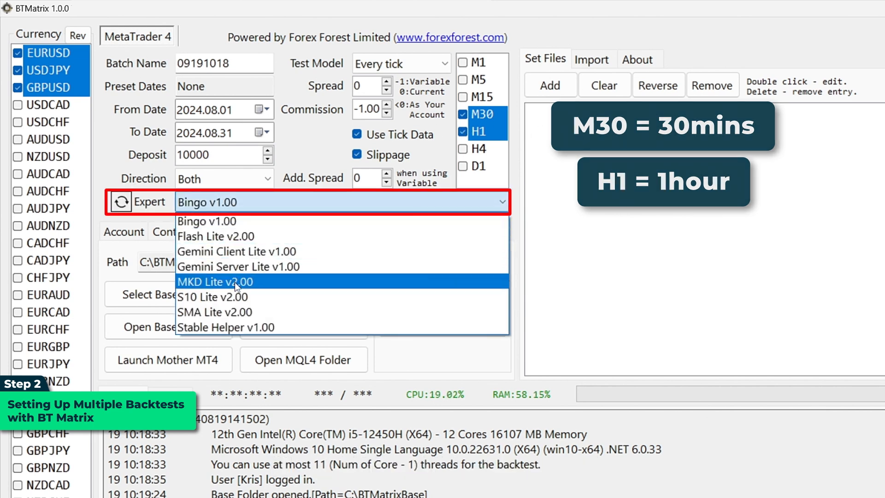
click(245, 236)
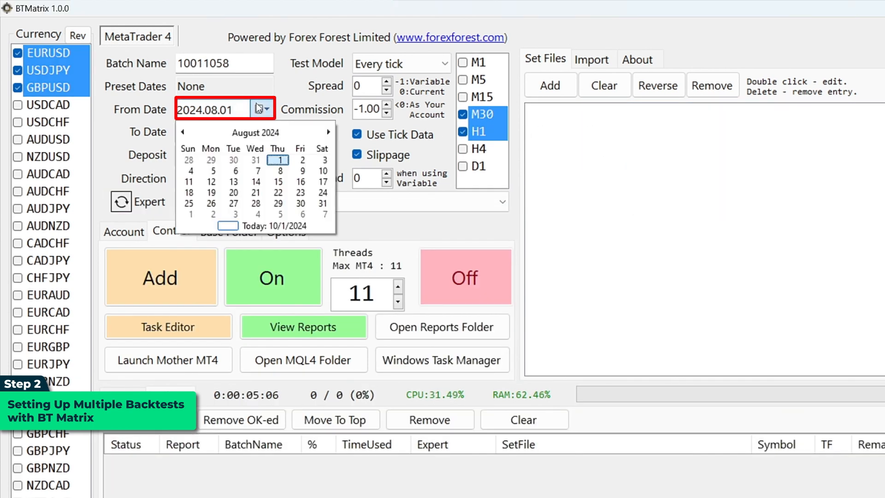
click(258, 132)
click(274, 181)
click(218, 158)
Add Video.set from the Downloads folder to the set files
click(570, 96)
click(184, 150)
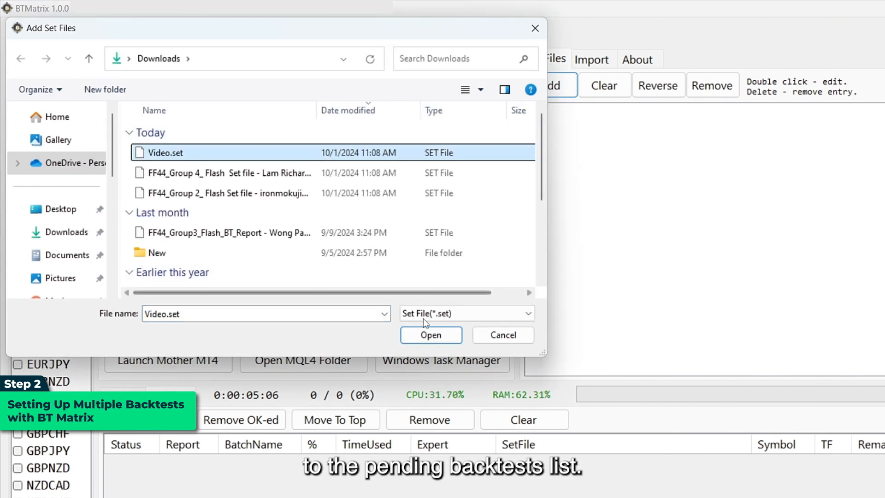
click(431, 334)
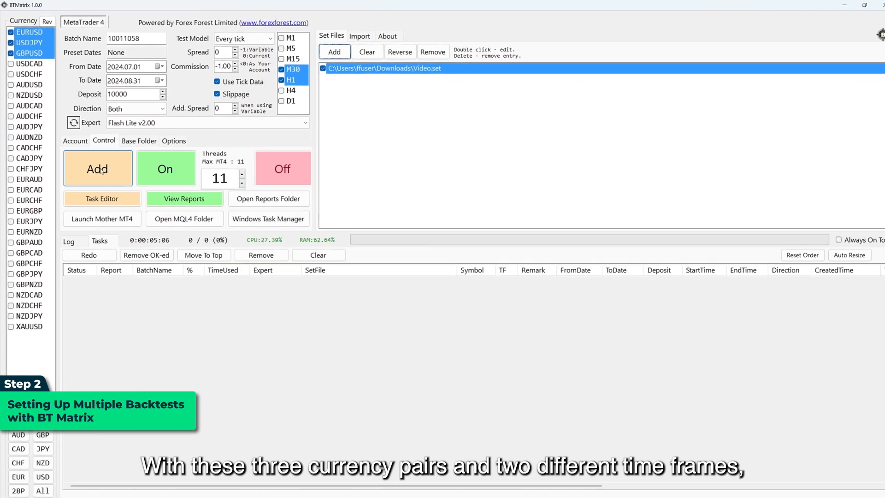
Queue the backtests for the selected pairs and timeframes and start running them
click(166, 280)
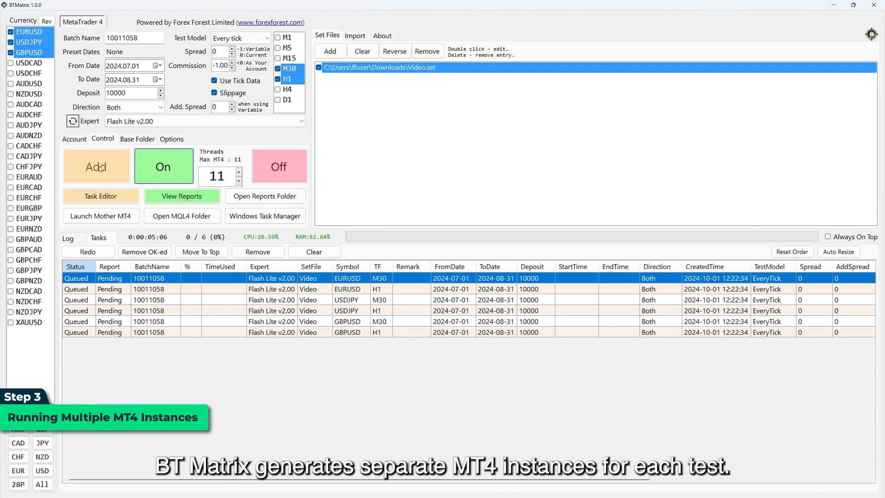
click(177, 173)
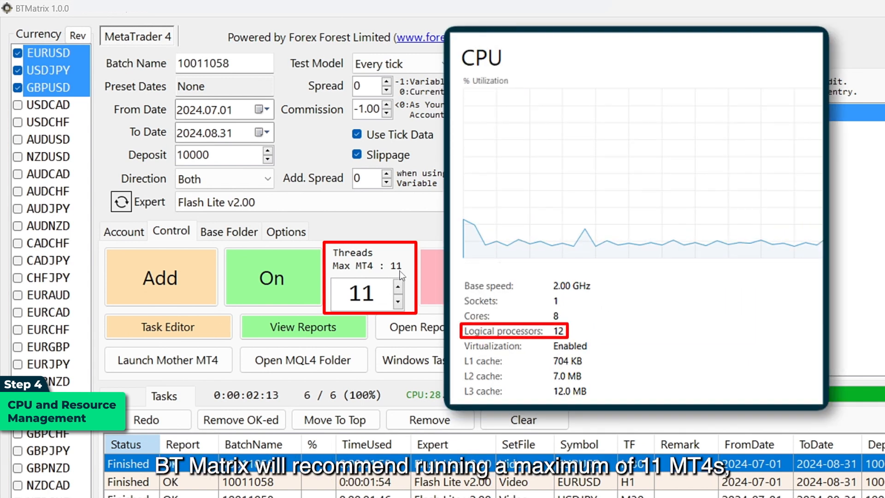
Set the number of MT4 threads to 1
double_click(387, 297)
text(1)
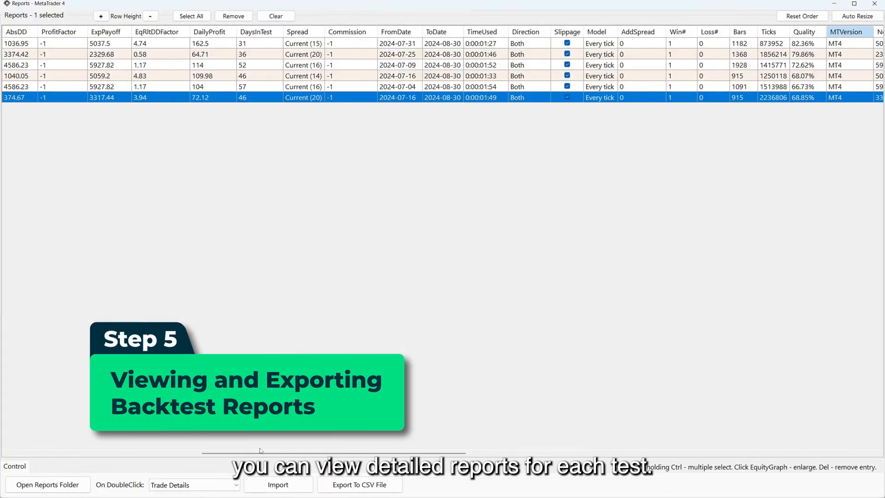
Set the reports' opening action to Open HTML, view the GBPUSD M30 Strategy Tester report and close it
drag(261, 451, 67, 451)
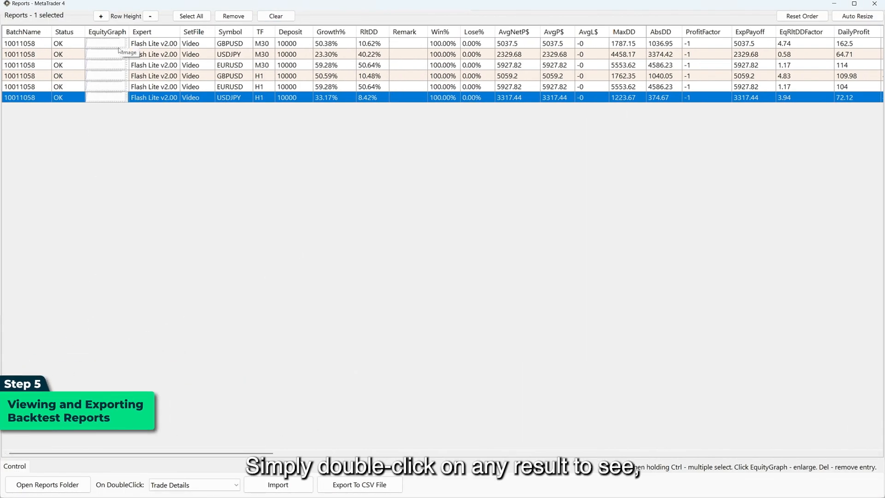
click(60, 42)
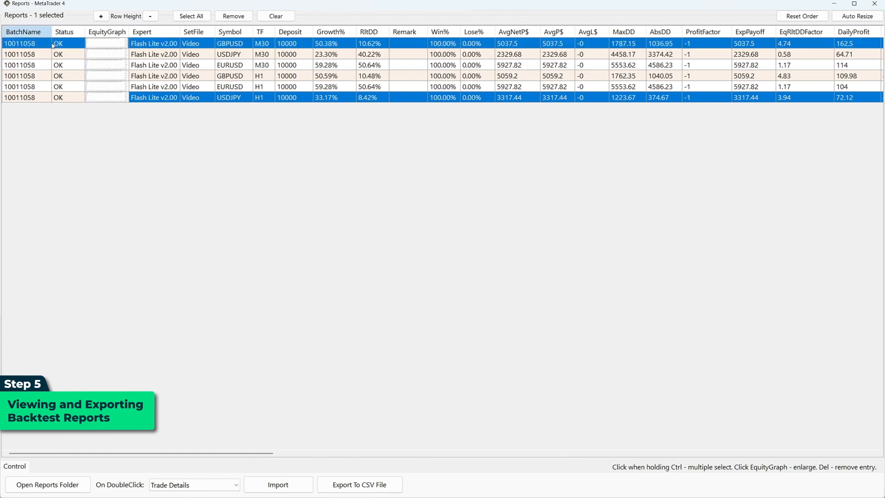
click(380, 433)
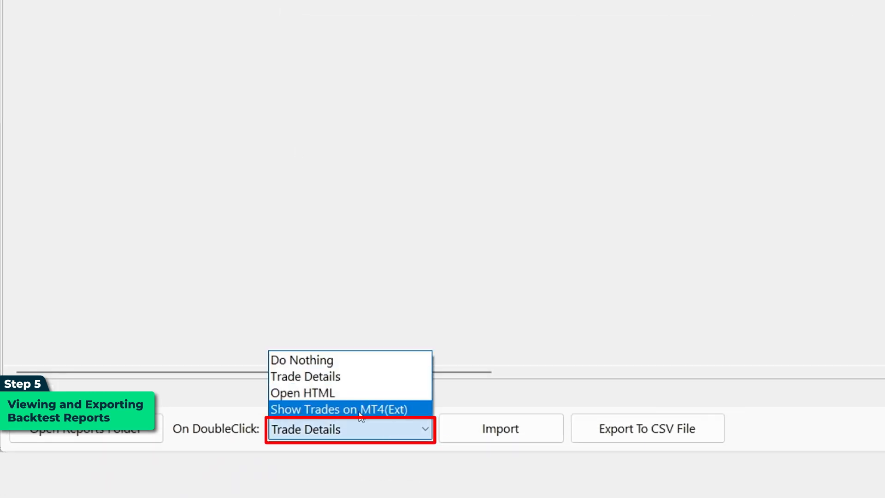
click(363, 394)
double_click(244, 44)
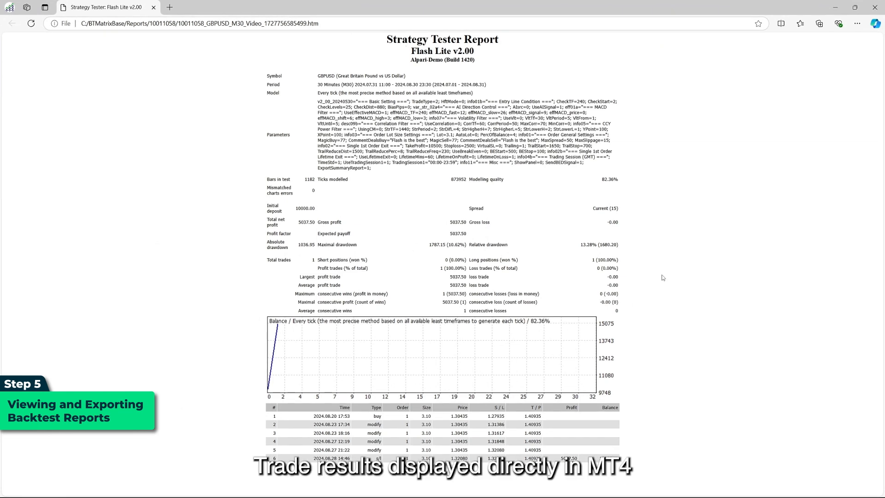
click(875, 7)
click(361, 425)
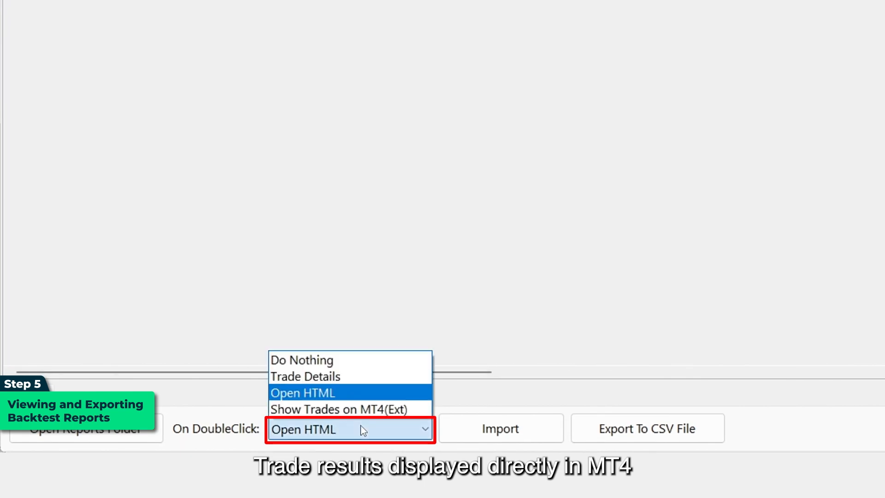
click(374, 383)
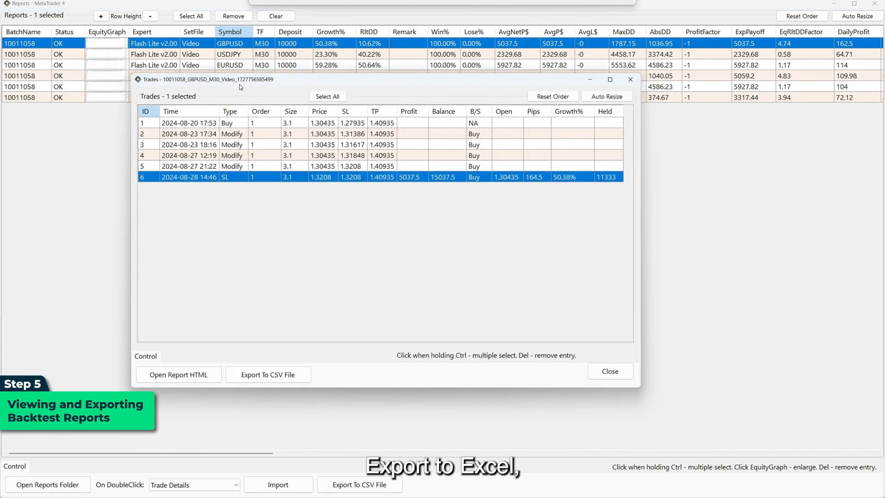
click(269, 374)
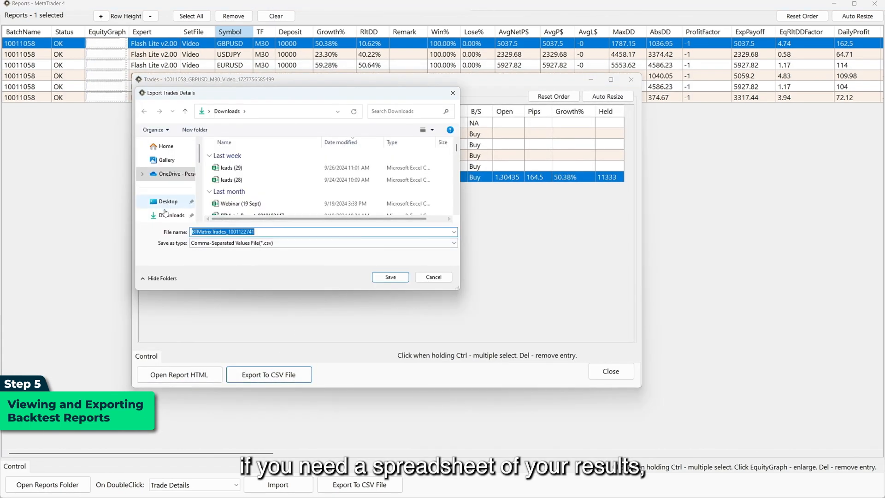
click(391, 277)
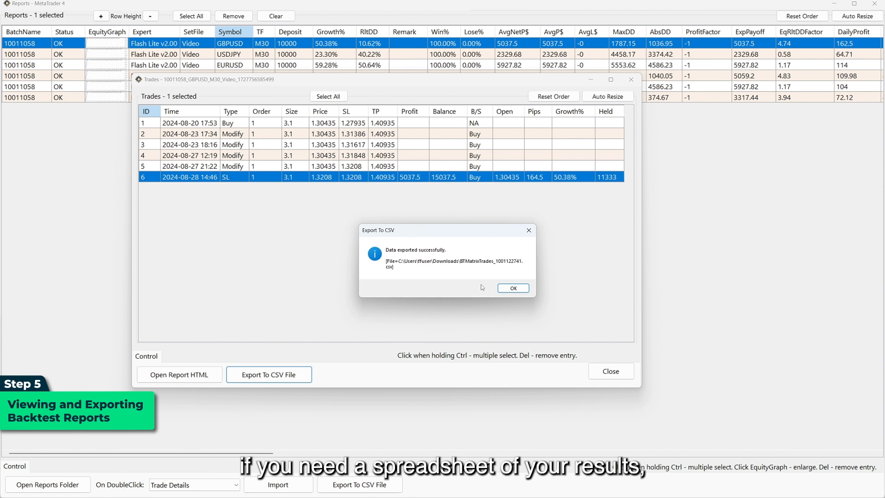
click(513, 287)
click(631, 79)
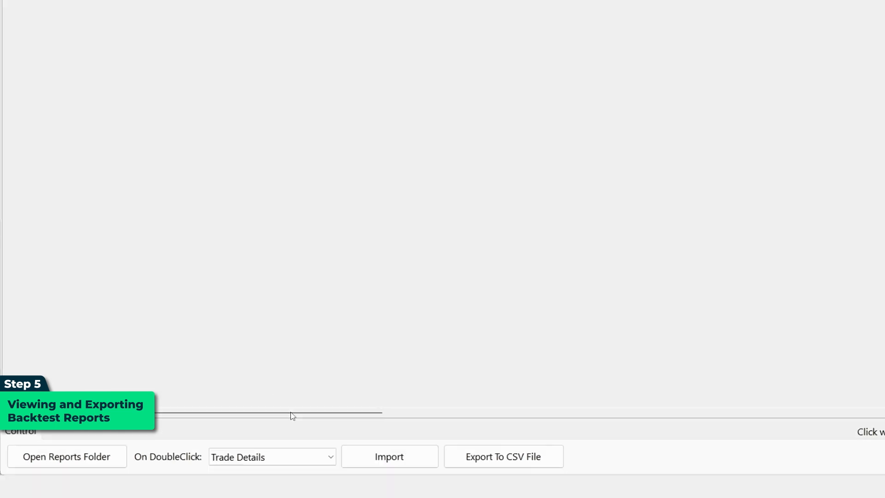
Set the reports' opening action to Show Trades on MT4(Ext) and load the GBPUSD M30 report onto an MT4 chart
click(234, 484)
click(234, 475)
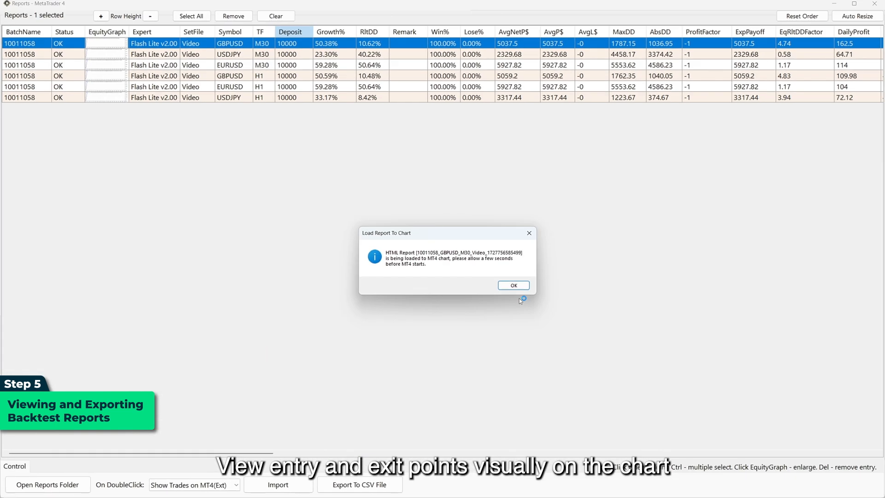
click(522, 287)
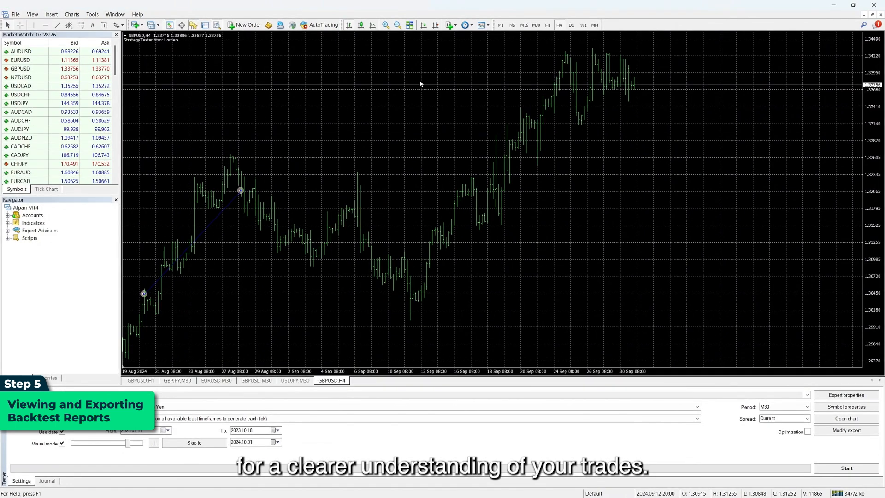
Examine the entry and exit points of the buy order on the GBPUSD chart, then leave MT4 and close the reports window
scroll(382, 188, up, 12)
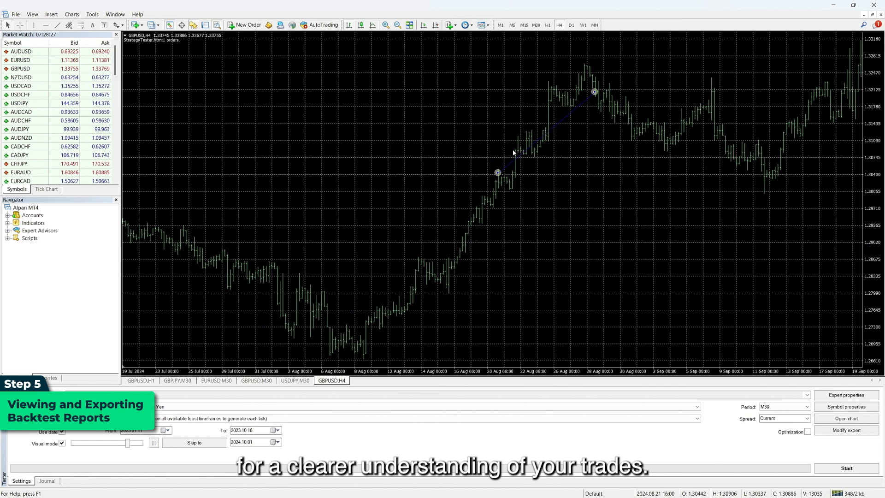
mouse_move(596, 94)
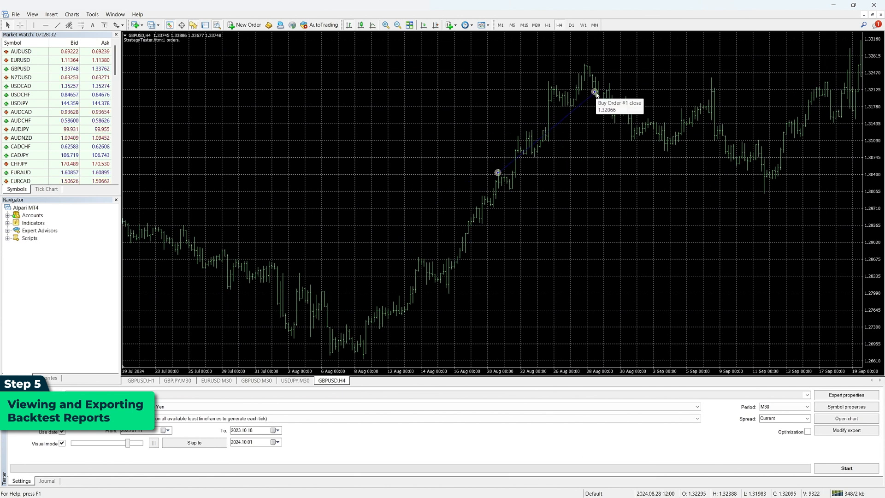
click(825, 9)
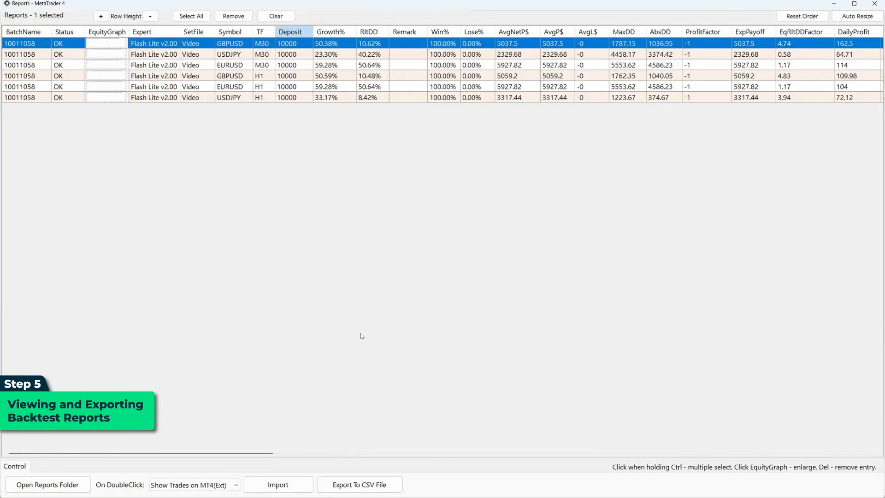
click(874, 4)
Open Video.set for editing and set its Lot parameter to the combination 0.1!0.2!0.5
double_click(410, 67)
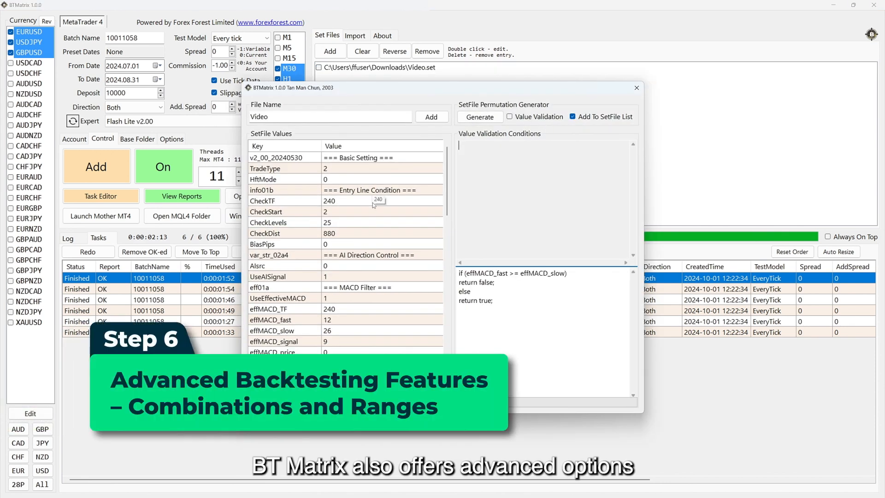
scroll(372, 203, down, 6)
scroll(373, 229, down, 4)
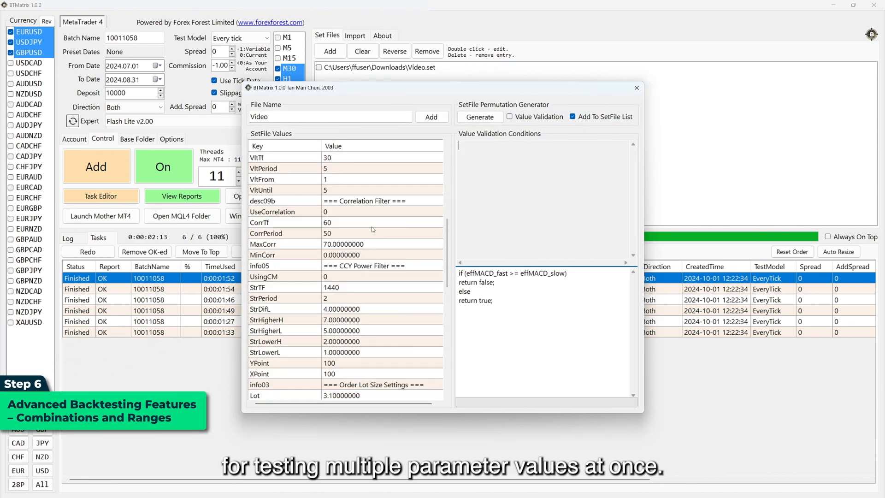
double_click(372, 330)
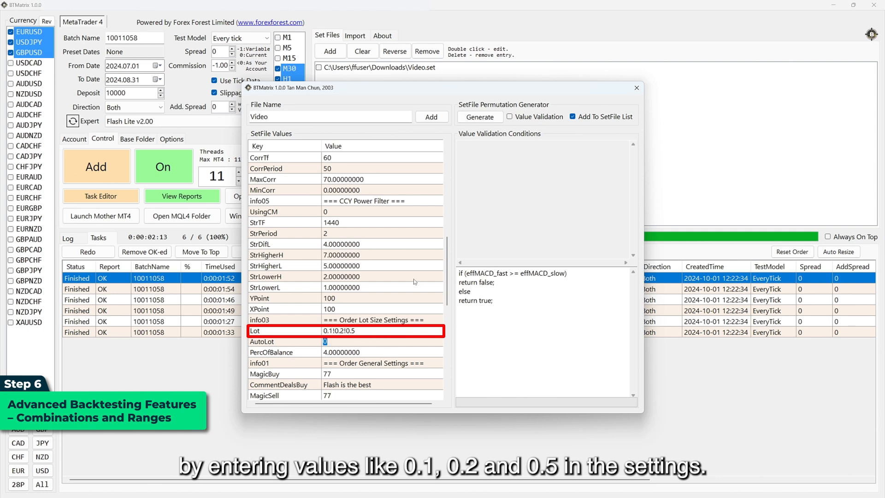
Generate one set file for each of the three lot sizes, add them to the set file list and close the editor
scroll(433, 228, down, 10)
click(480, 117)
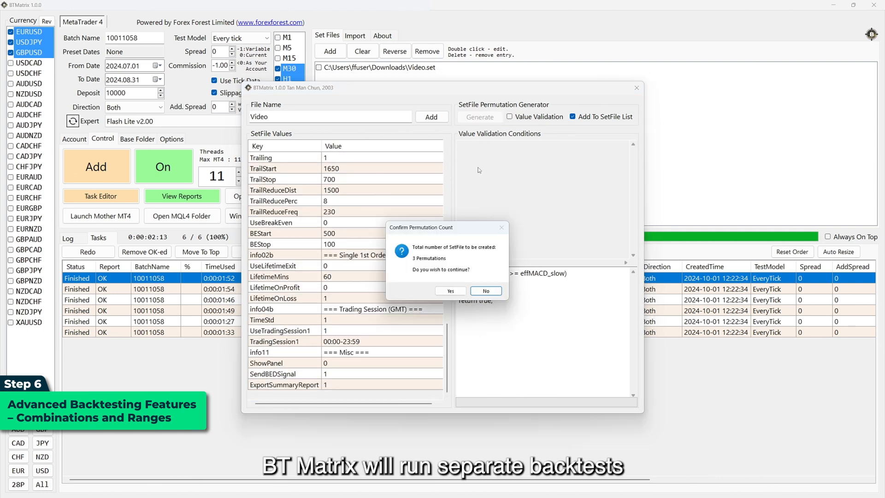
click(451, 291)
click(636, 87)
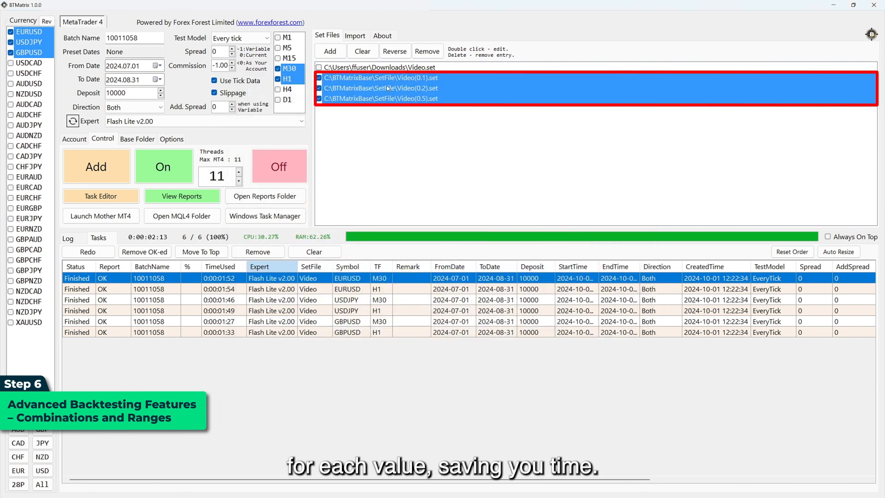
Remove the generated lot-size set files from the list and set Lot in Video.set to the range (1!2!9)
click(427, 51)
double_click(373, 68)
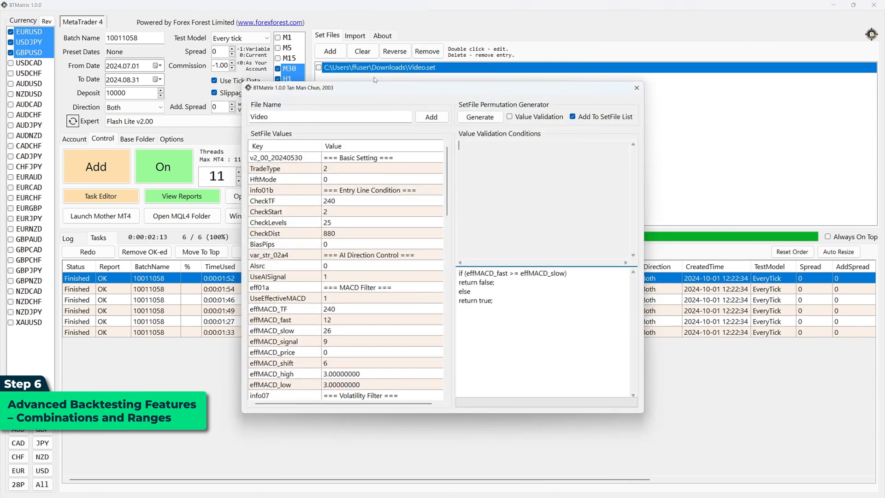
scroll(345, 226, down, 4)
scroll(345, 226, down, 8)
double_click(367, 297)
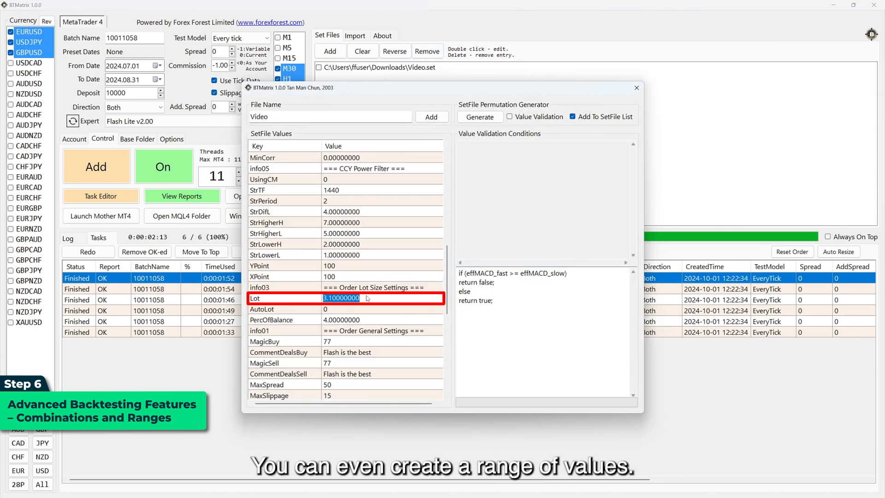
text((1!2!9)
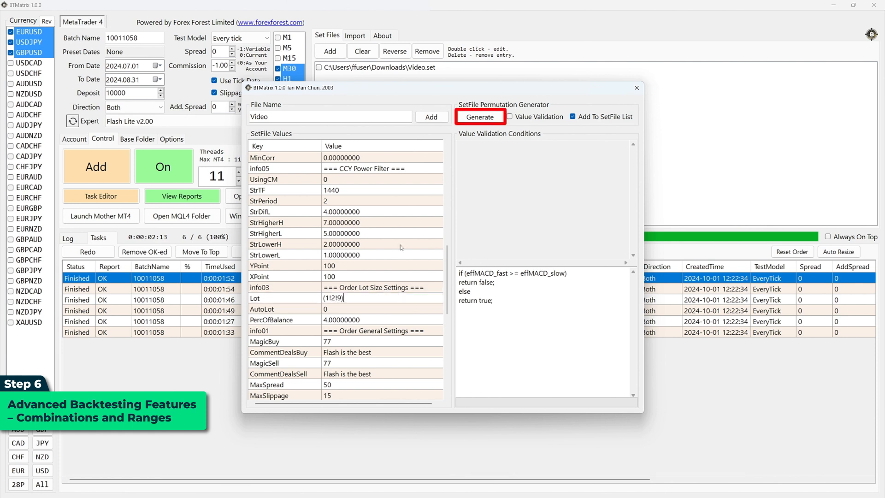
Generate the set files for the lot range from 1 to 9 in increments of 2 and close the editor
click(480, 117)
click(450, 291)
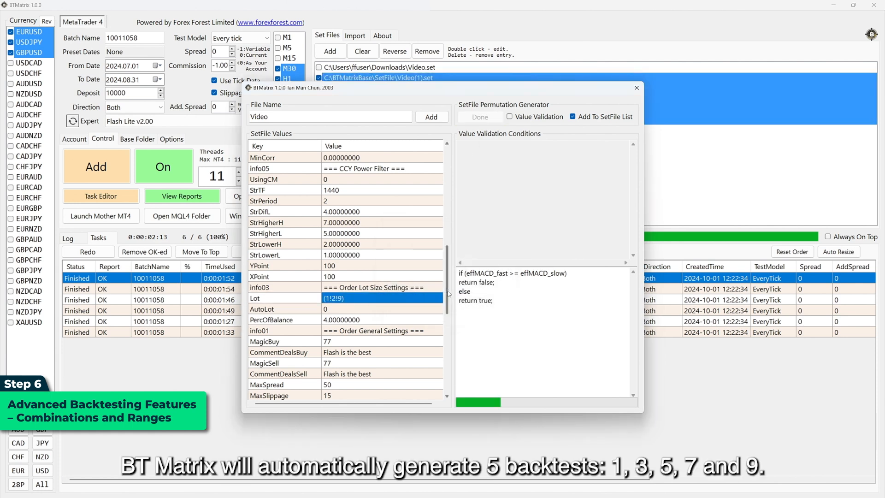
click(637, 87)
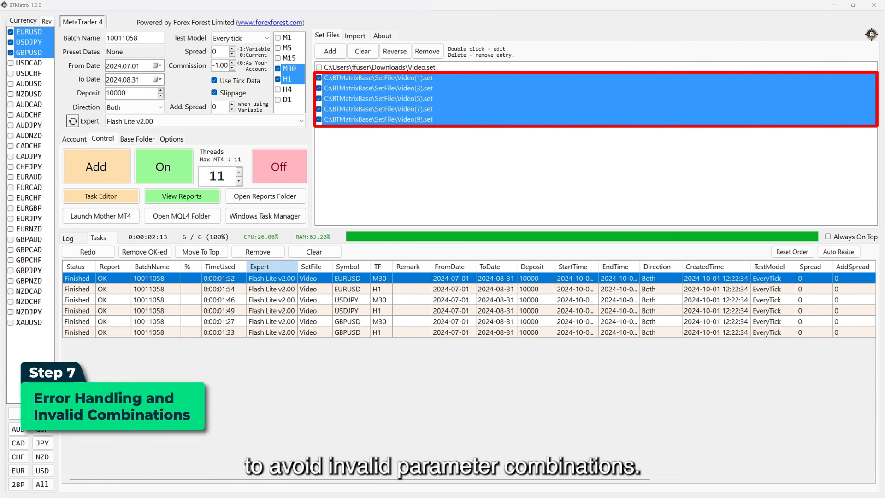
Remove the generated range set files, and set effMACD_fast to 12!24!36 and effMACD_slow to 26!52!78 in Video.set
click(437, 55)
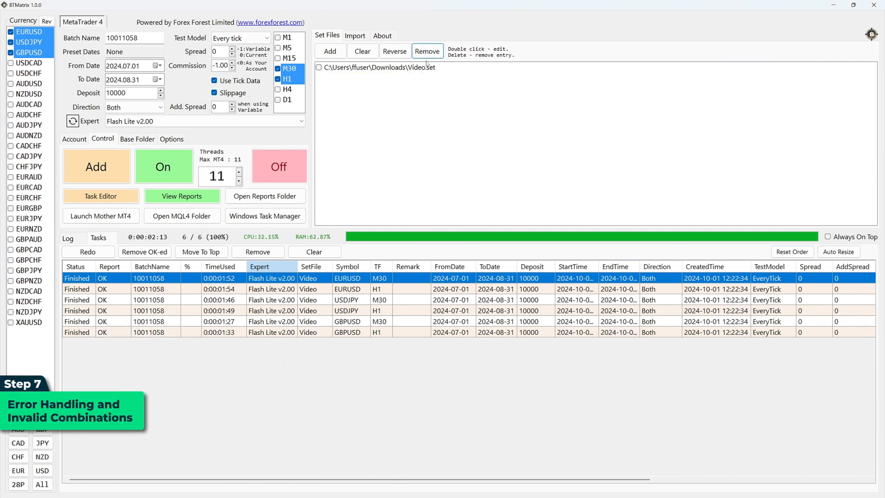
double_click(396, 68)
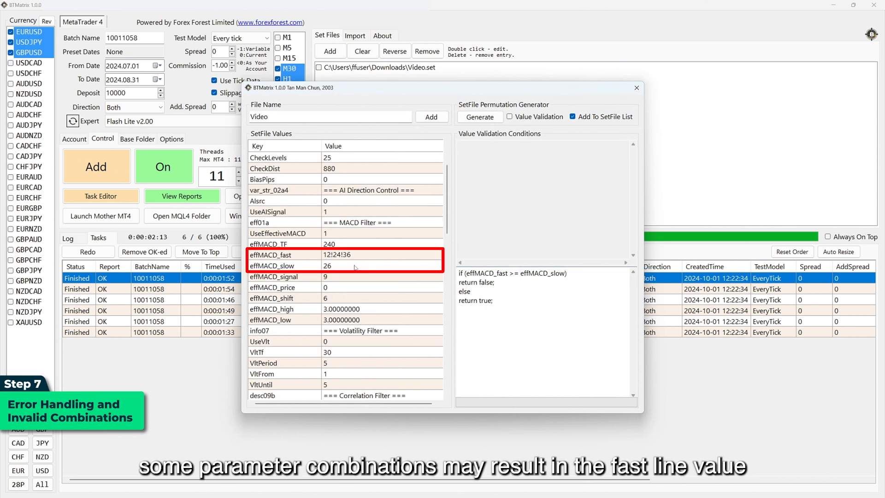
drag(459, 274, 504, 310)
click(503, 310)
Enable value validation with the effMACD_fast >= effMACD_slow condition, generate only the valid MACD set files and close the editor
click(510, 117)
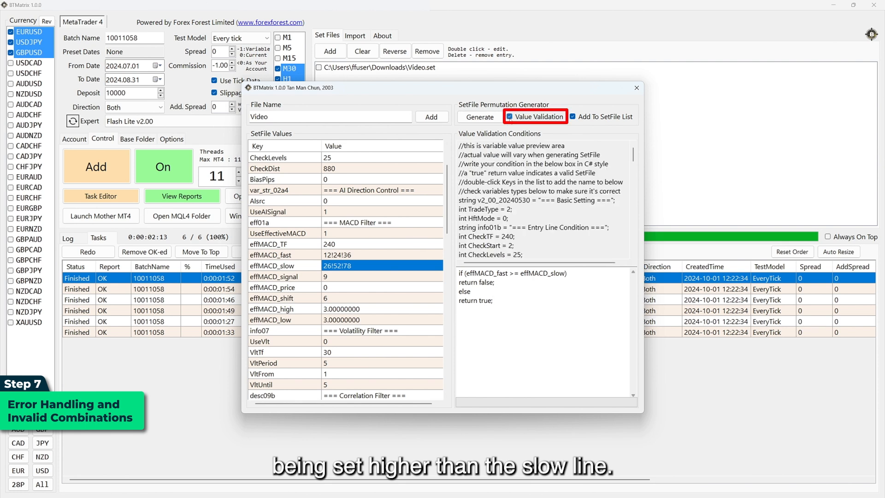
click(482, 117)
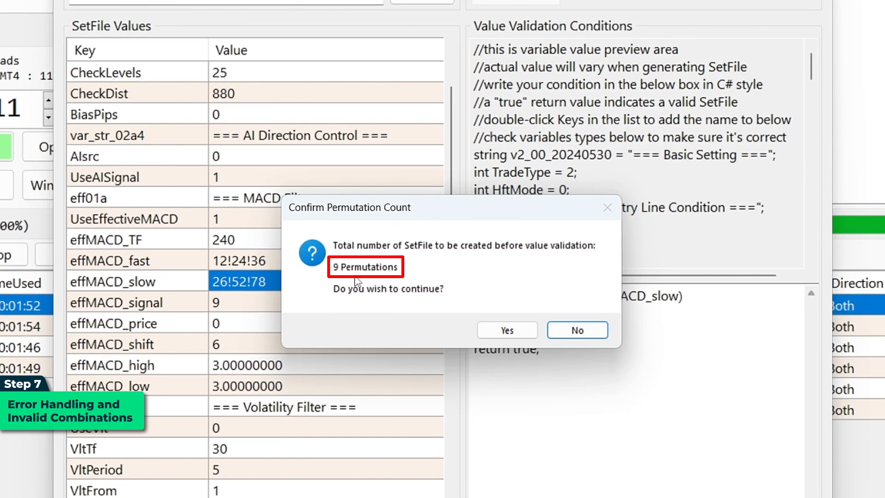
click(508, 330)
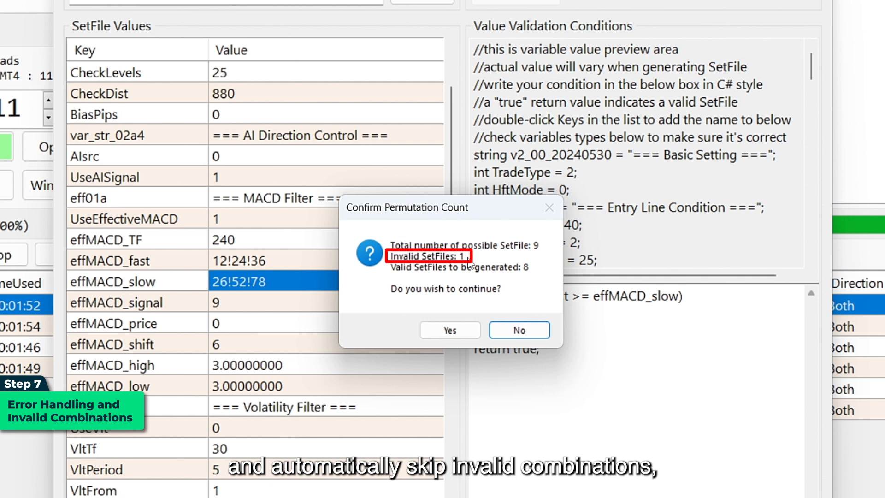
click(451, 329)
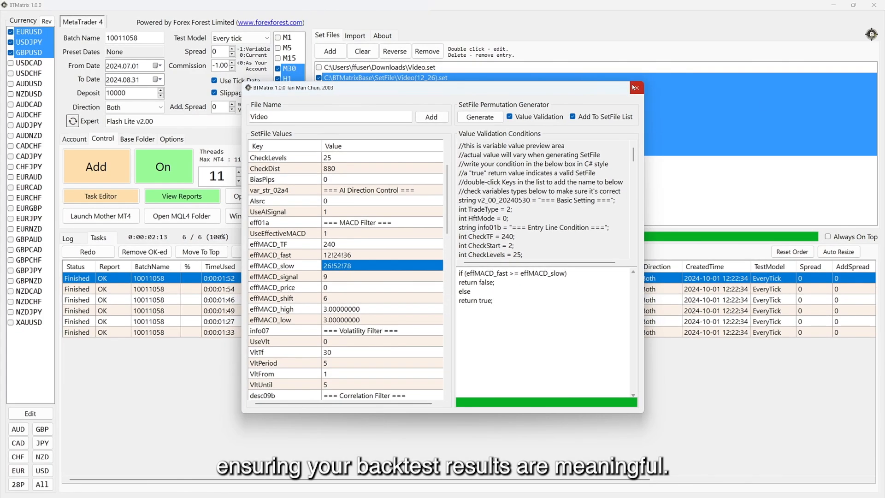
click(634, 87)
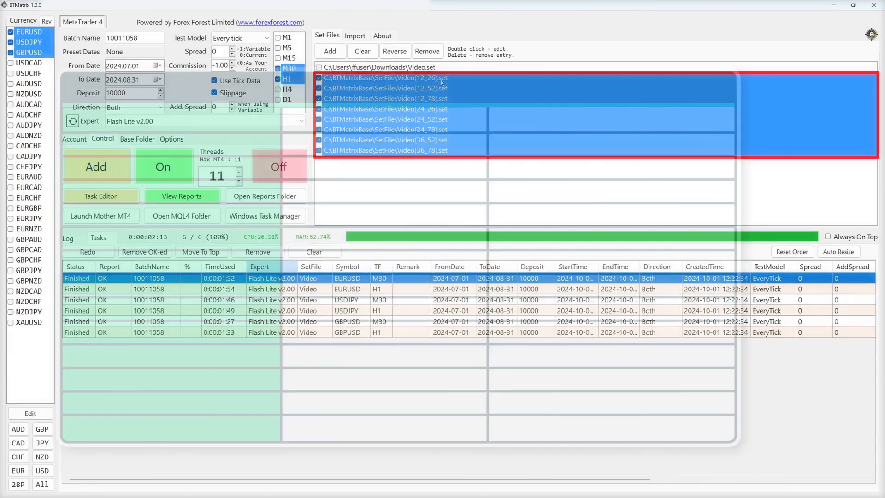